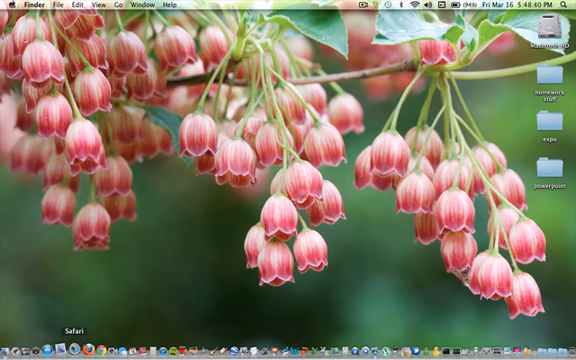
Step: Check the menu-bar clock, then go to apple.com's iPad section from the navigation bar
left_click(523, 5)
left_click(505, 5)
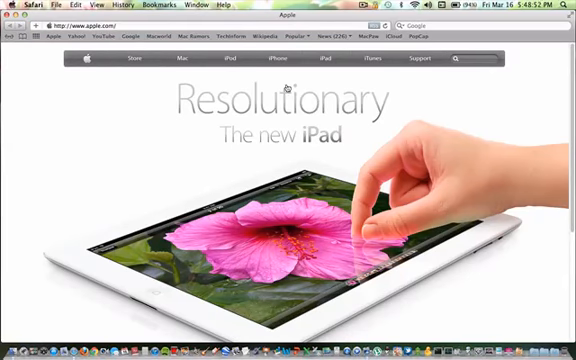
left_click(287, 89)
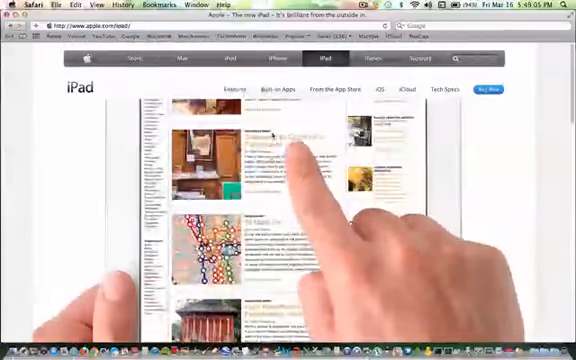
scroll(288, 180, "down", 2)
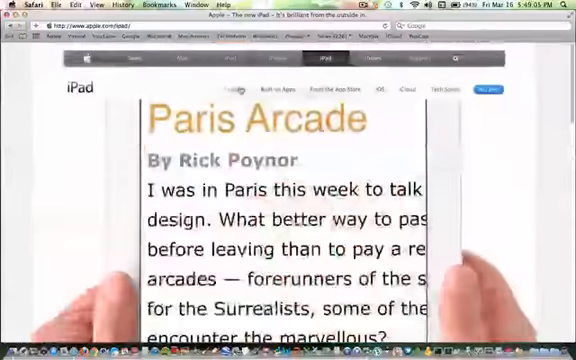
Step: Go to the new iPad's Features overview from the iPad sub-navigation
left_click(235, 88)
scroll(257, 184, "down", 3)
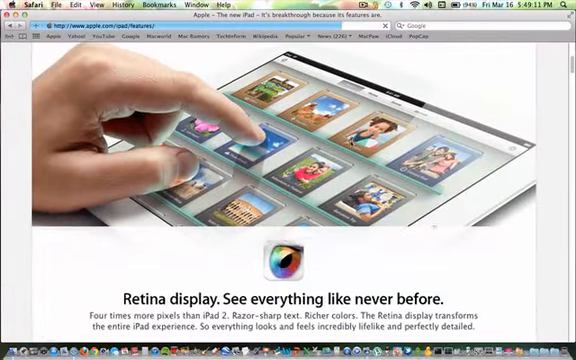
scroll(350, 145, "down", 3)
scroll(350, 145, "down", 3)
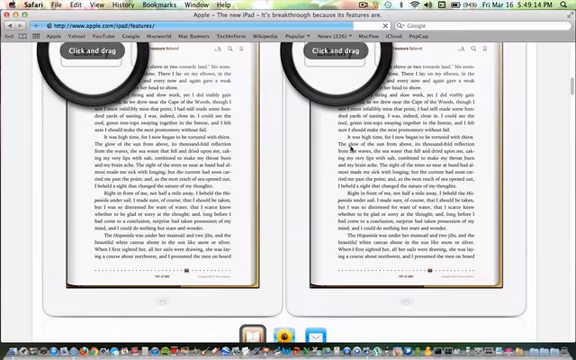
scroll(267, 129, "down", 2)
scroll(267, 129, "up", 2)
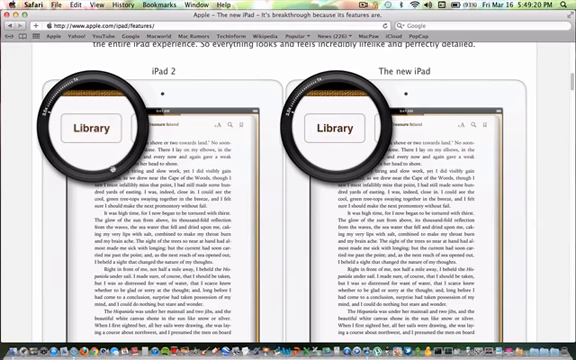
scroll(113, 170, "down", 5)
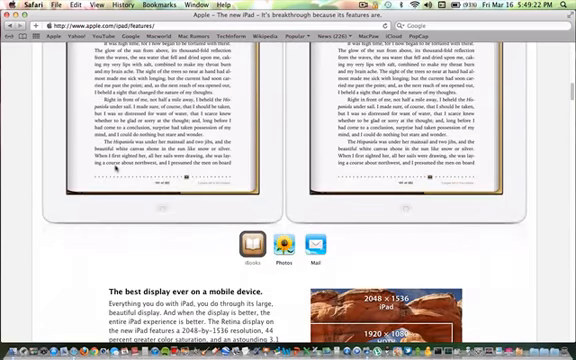
scroll(116, 168, "down", 5)
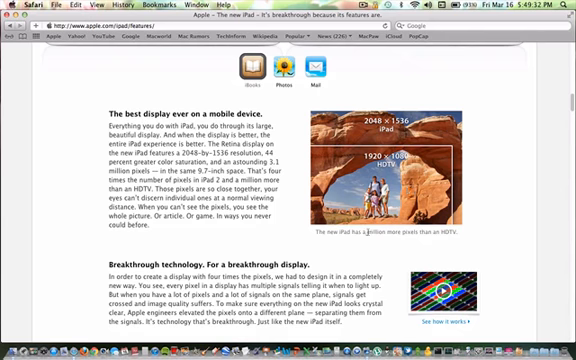
scroll(357, 220, "down", 3)
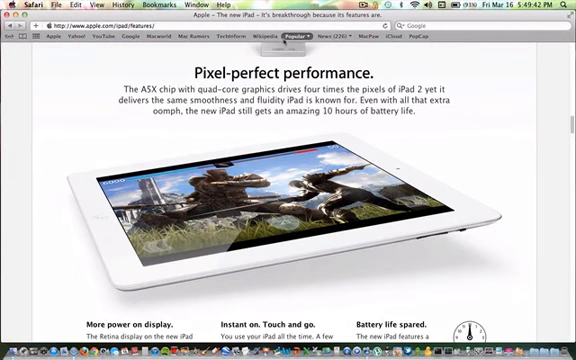
left_click(295, 36)
left_click(264, 36)
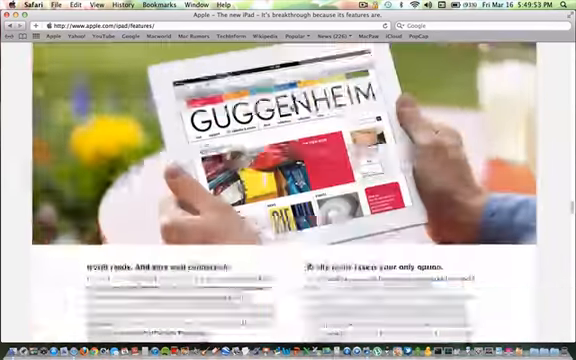
scroll(290, 101, "down", 5)
scroll(292, 101, "down", 2)
scroll(293, 100, "up", 3)
scroll(293, 100, "up", 4)
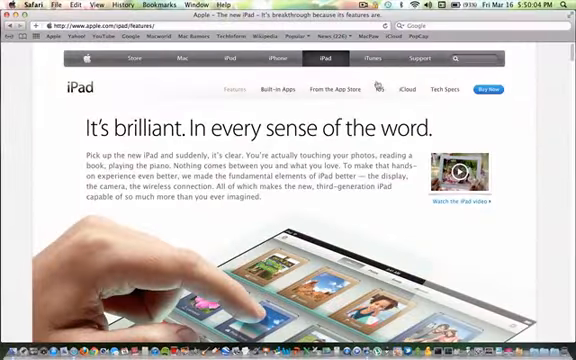
Step: Go to the new iPad's Tech Specs page and clear an accidental text highlight
left_click(457, 91)
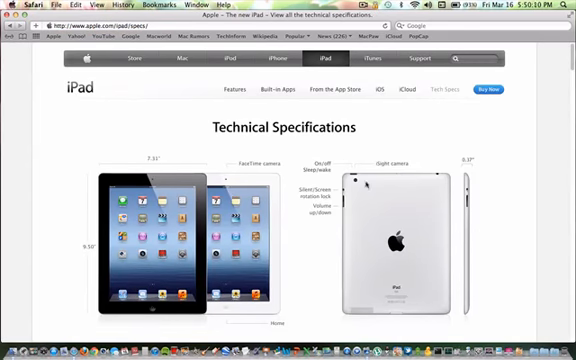
scroll(366, 184, "down", 3)
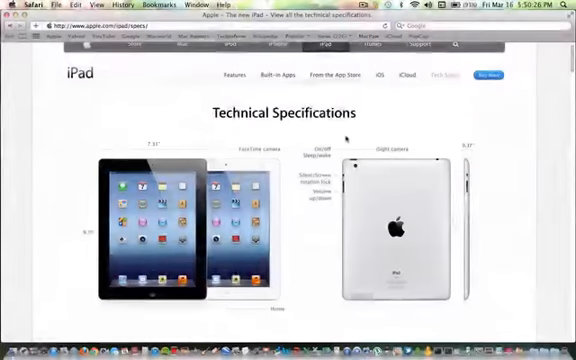
scroll(345, 138, "down", 3)
scroll(346, 140, "down", 2)
scroll(356, 176, "down", 4)
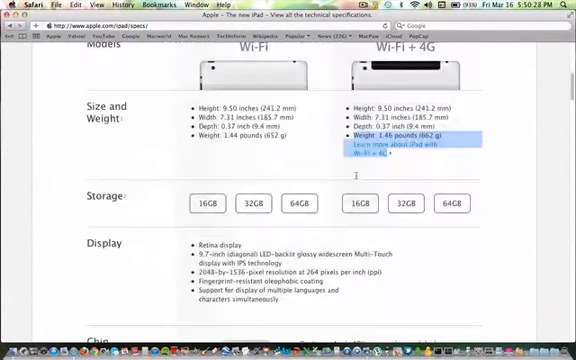
left_click(515, 127)
scroll(498, 120, "up", 2)
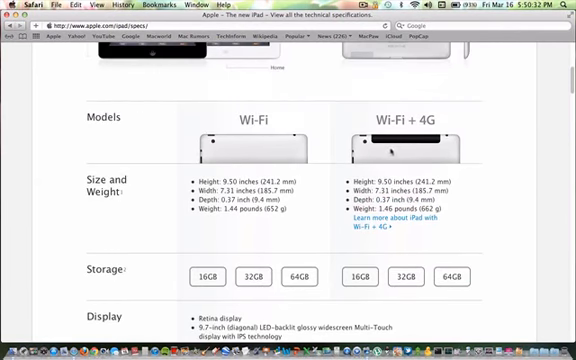
scroll(390, 152, "down", 1)
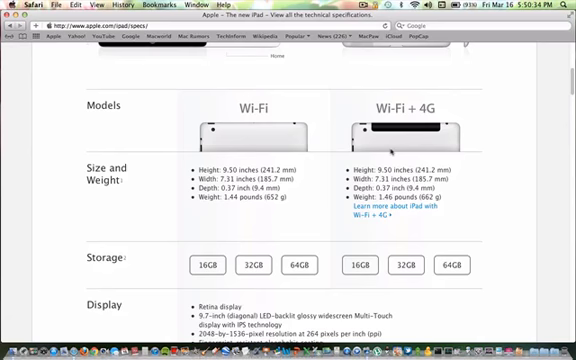
scroll(390, 152, "down", 3)
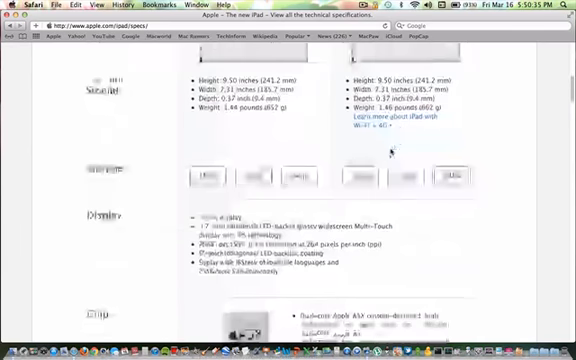
scroll(263, 143, "down", 2)
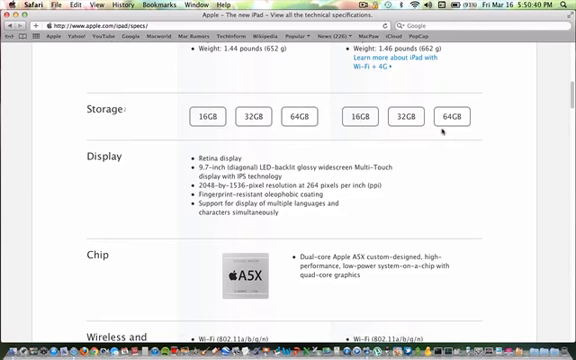
scroll(233, 185, "down", 1)
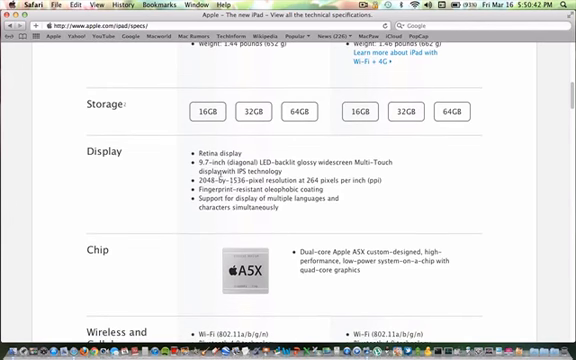
scroll(199, 150, "down", 2)
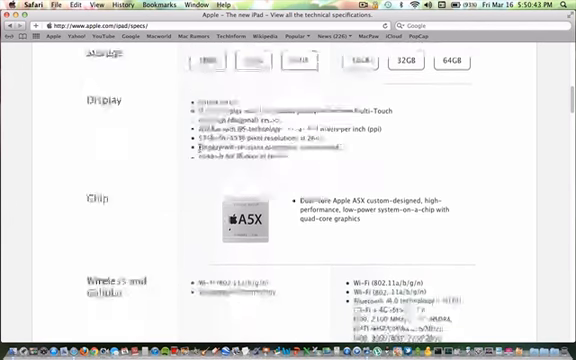
scroll(175, 144, "down", 4)
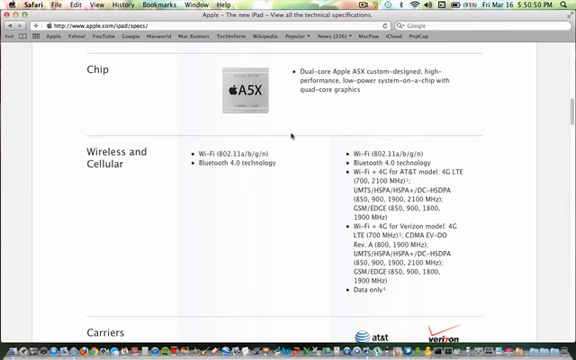
scroll(292, 136, "down", 2)
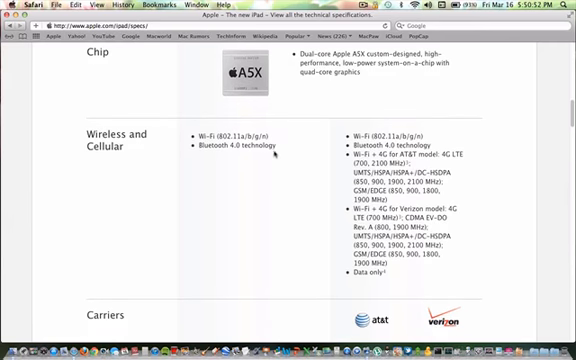
scroll(274, 154, "down", 2)
scroll(274, 154, "down", 1)
scroll(274, 154, "down", 2)
scroll(274, 154, "down", 4)
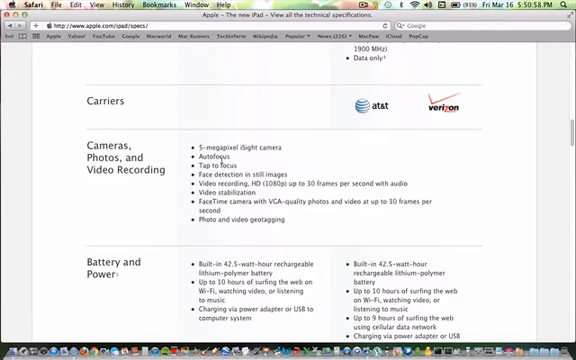
scroll(222, 160, "down", 3)
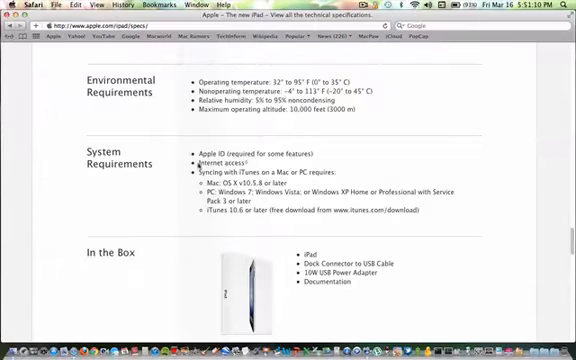
scroll(257, 150, "down", 3)
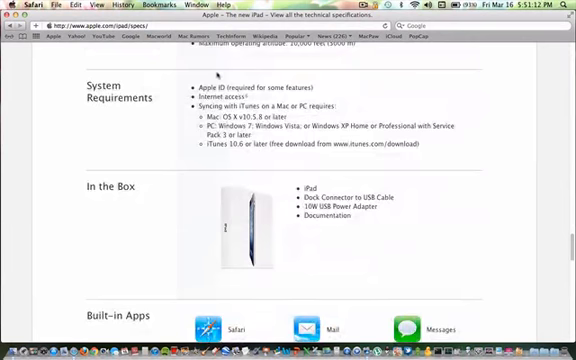
scroll(226, 226, "down", 2)
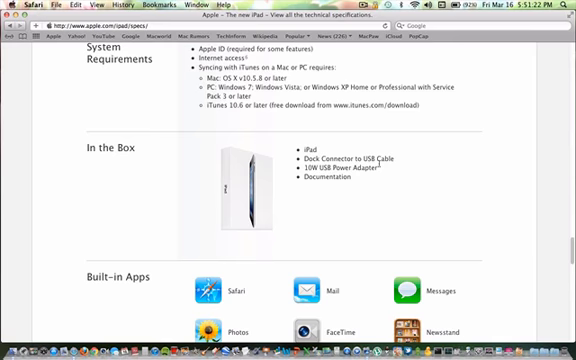
scroll(302, 168, "down", 3)
scroll(302, 167, "down", 3)
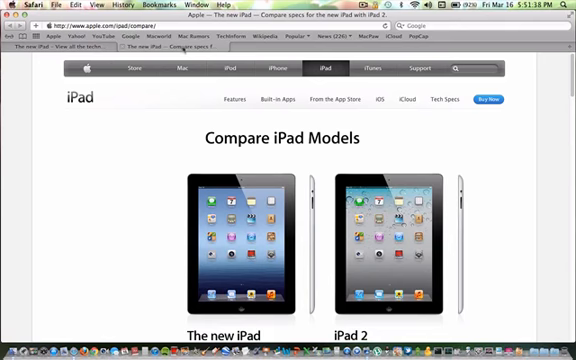
scroll(205, 115, "down", 2)
scroll(205, 115, "down", 10)
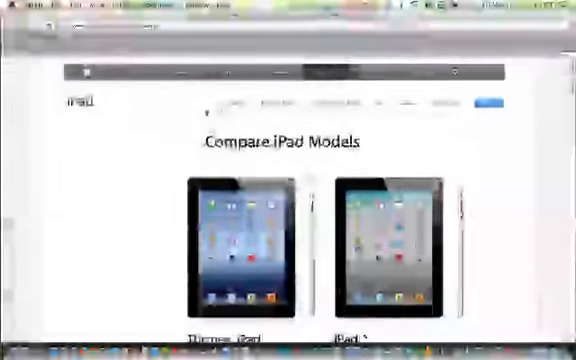
scroll(206, 113, "down", 2)
scroll(206, 113, "down", 3)
scroll(206, 113, "down", 3)
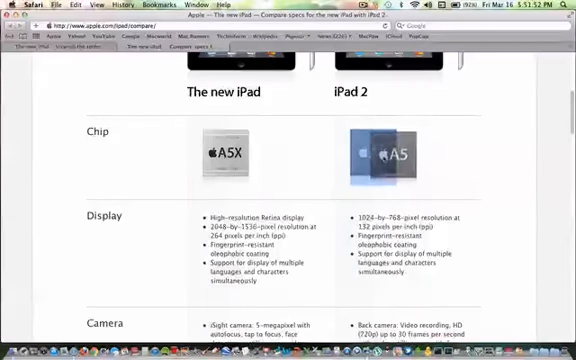
scroll(350, 160, "down", 2)
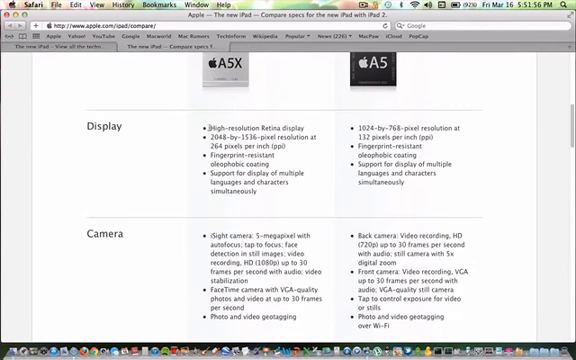
left_click_drag(208, 128, 311, 128)
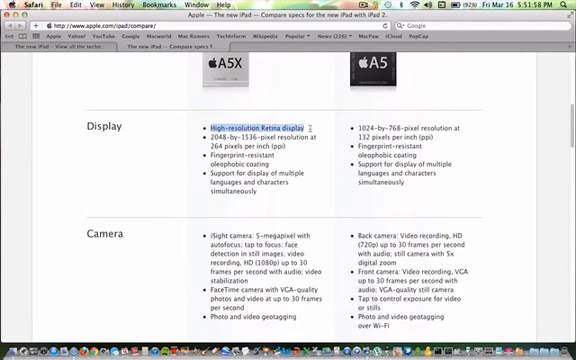
left_click(311, 128)
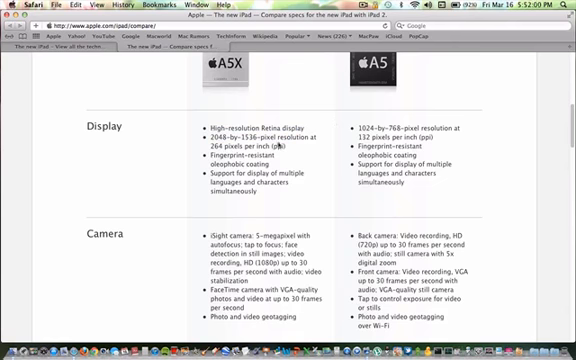
scroll(266, 146, "down", 5)
left_click_drag(208, 146, 250, 146)
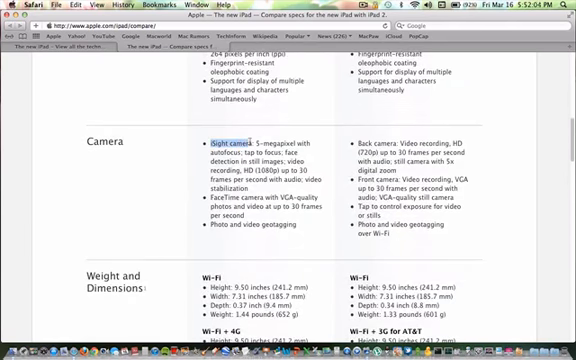
left_click(362, 135)
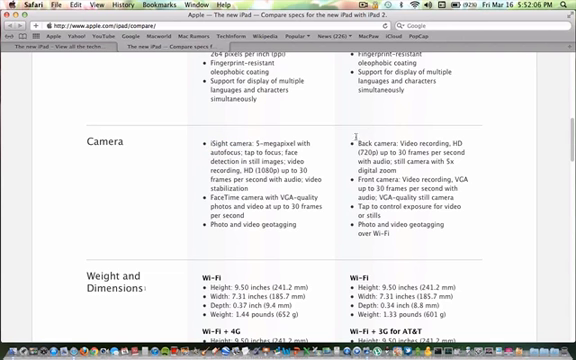
left_click_drag(355, 137, 385, 146)
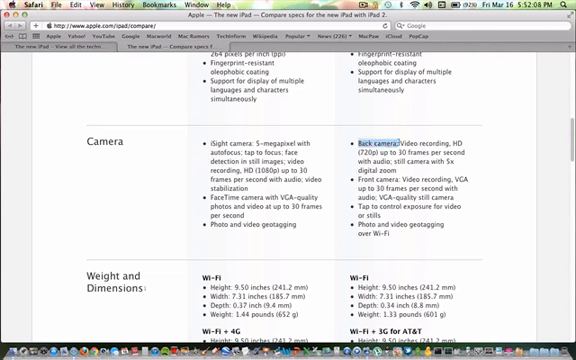
left_click(399, 143)
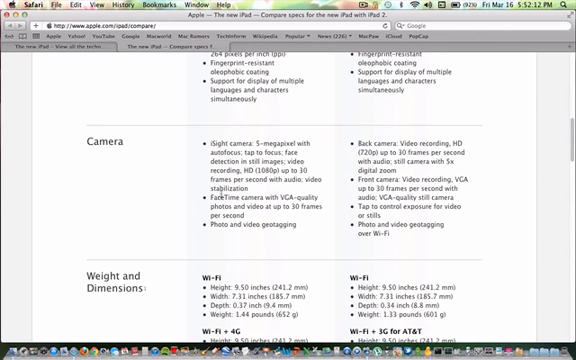
left_click_drag(207, 197, 262, 206)
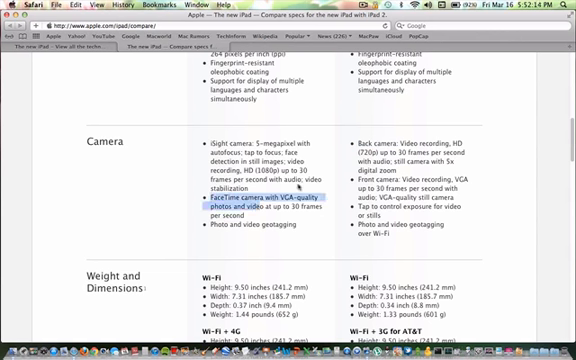
left_click(355, 185)
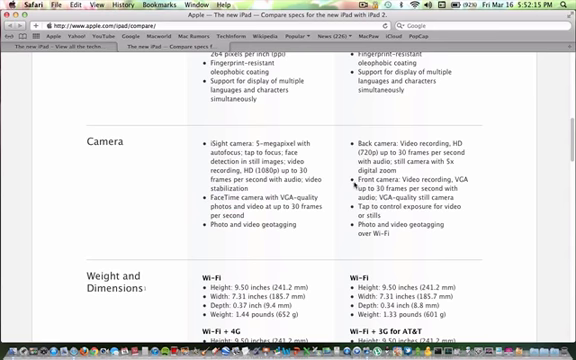
left_click(373, 188)
scroll(373, 188, "down", 4)
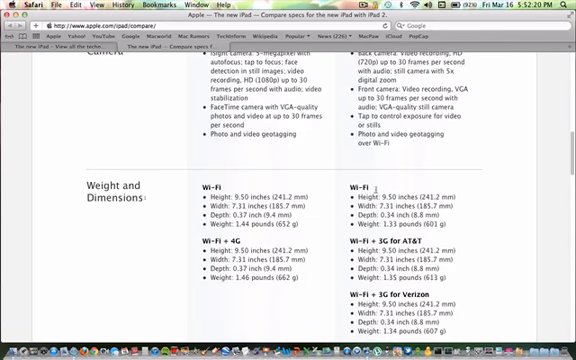
scroll(375, 188, "down", 5)
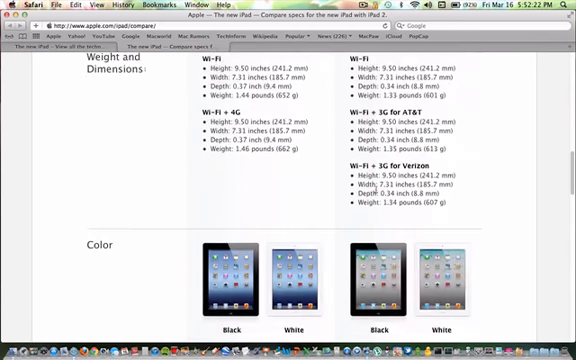
scroll(375, 190, "down", 1)
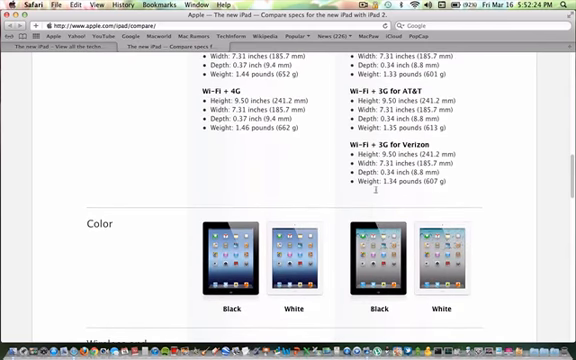
scroll(375, 190, "up", 1)
scroll(375, 190, "up", 4)
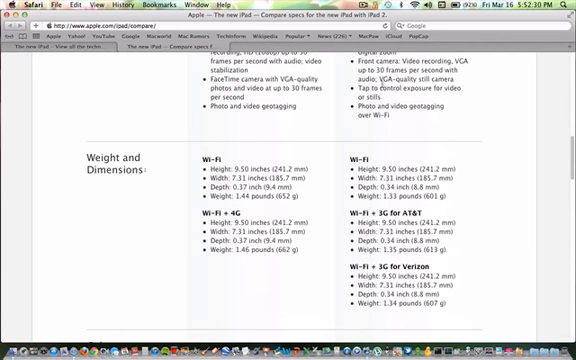
scroll(381, 84, "down", 2)
scroll(382, 88, "down", 2)
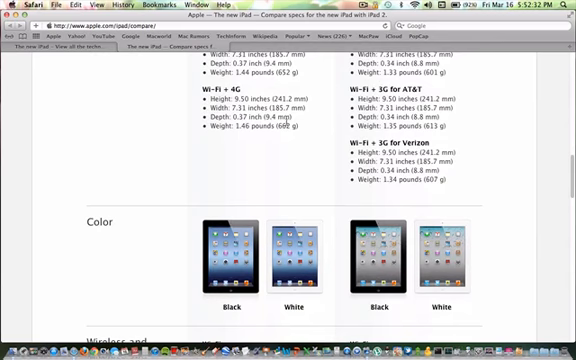
scroll(286, 122, "down", 5)
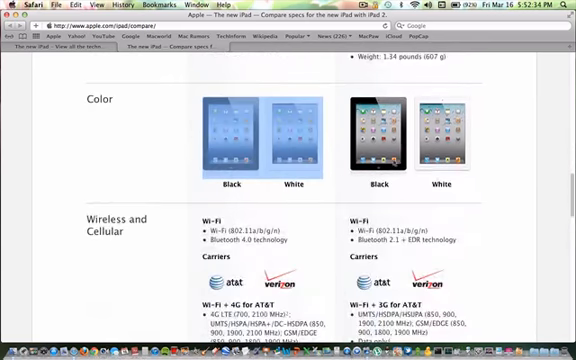
left_click(513, 137)
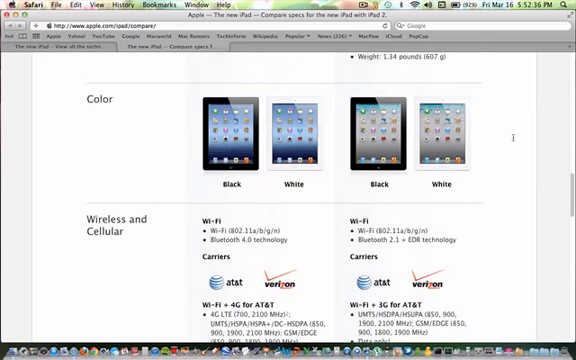
scroll(513, 137, "up", 5)
scroll(513, 137, "up", 3)
scroll(438, 162, "down", 1)
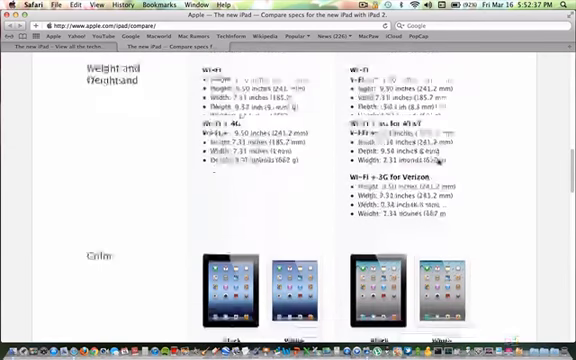
scroll(438, 160, "down", 2)
scroll(438, 160, "down", 3)
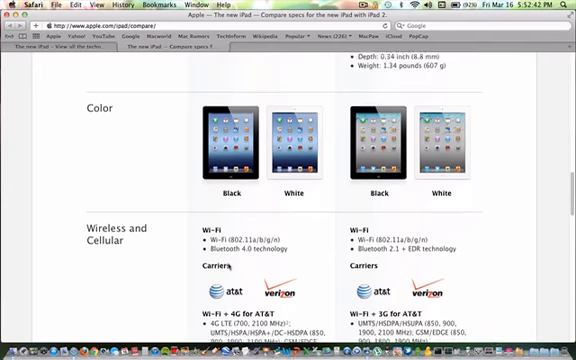
scroll(229, 268, "down", 2)
scroll(228, 262, "down", 3)
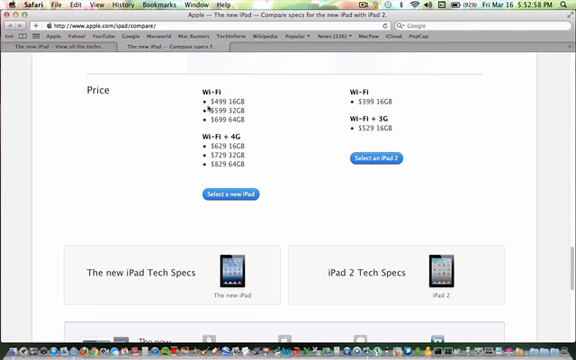
left_click_drag(232, 155, 245, 178)
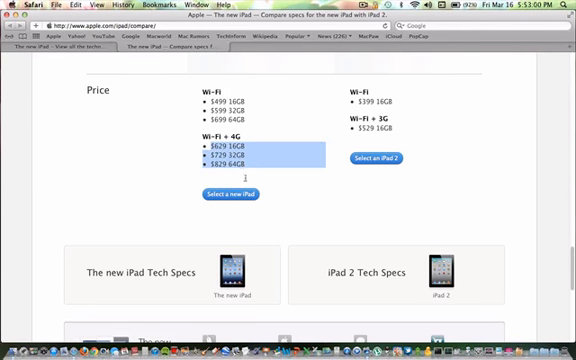
left_click(255, 168)
scroll(253, 96, "up", 2)
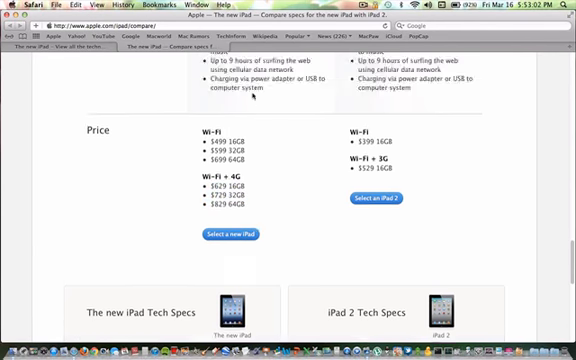
scroll(253, 96, "up", 10)
scroll(253, 97, "up", 5)
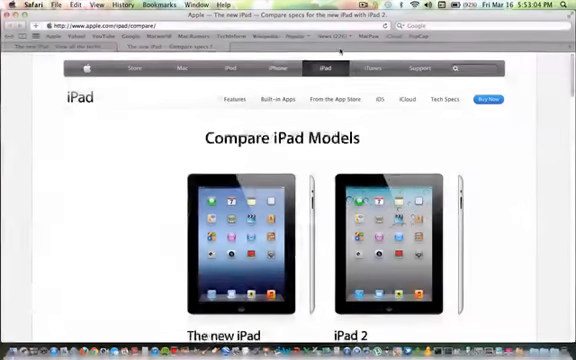
Step: Return to the main iPad page and follow the iPad 2 Quick Link to its tech specs
left_click(336, 64)
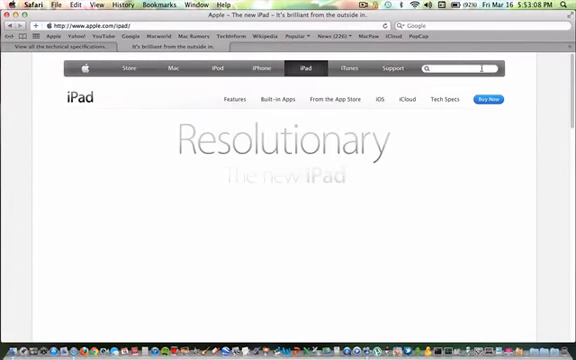
type("ipad")
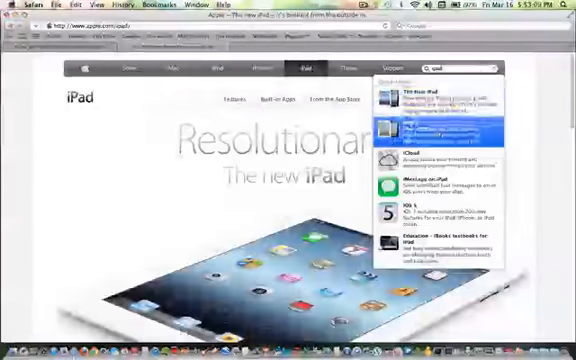
type(" 2")
left_click(430, 130)
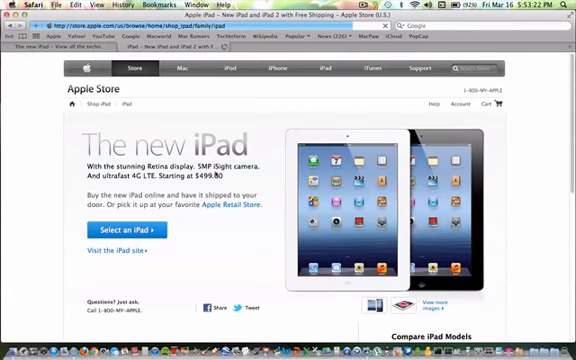
scroll(171, 164, "down", 3)
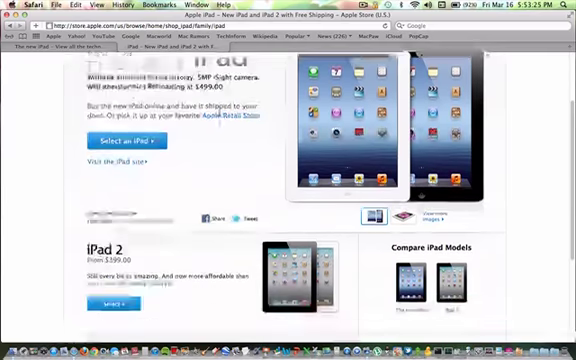
scroll(288, 200, "up", 3)
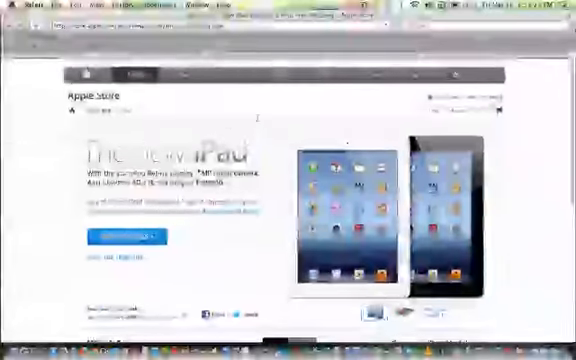
scroll(351, 98, "down", 5)
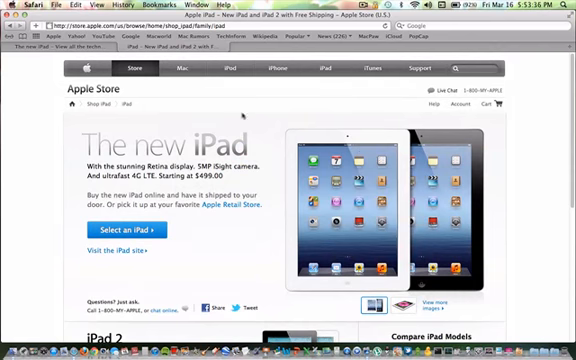
Step: Close the Safari window and quit the browser, returning to the desktop
key("super+w")
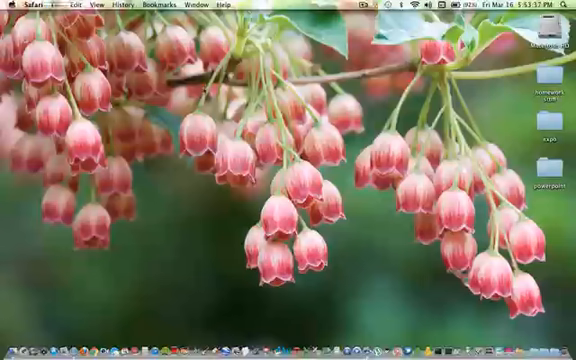
key("super+q")
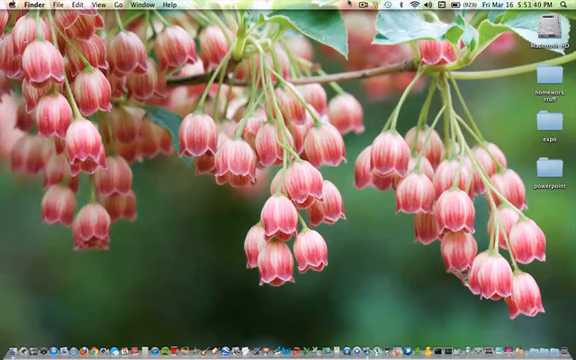